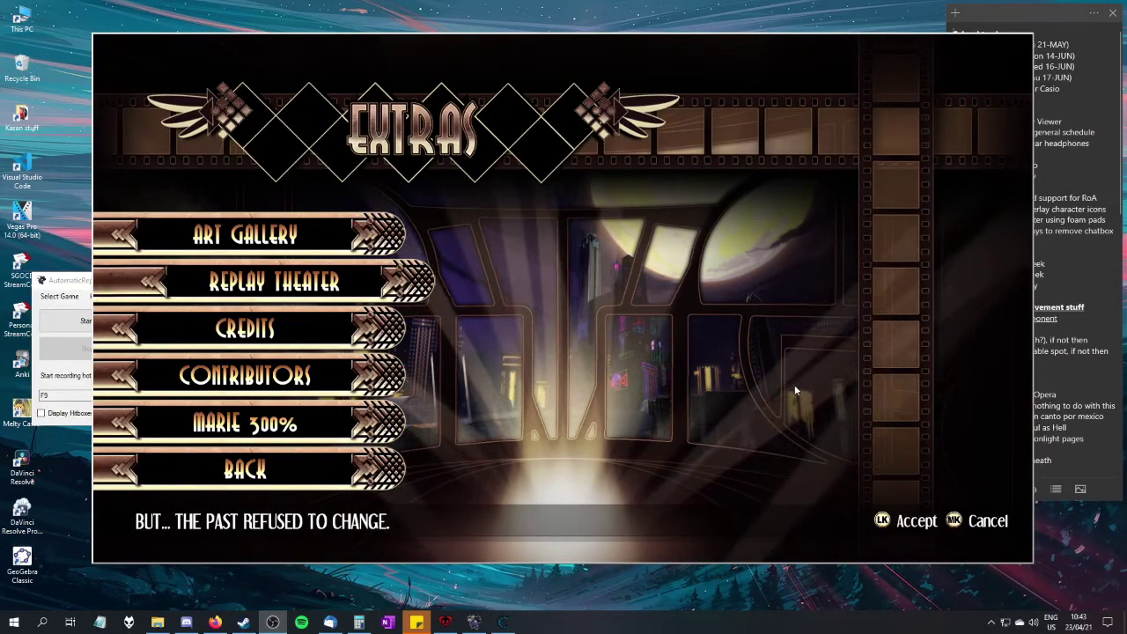
Step: Select the AutomaticReplayViewer.exe config in the v1.53 folder, put Explorer away, and bring up Cheat Engine 7.2
mouse_move(504, 620)
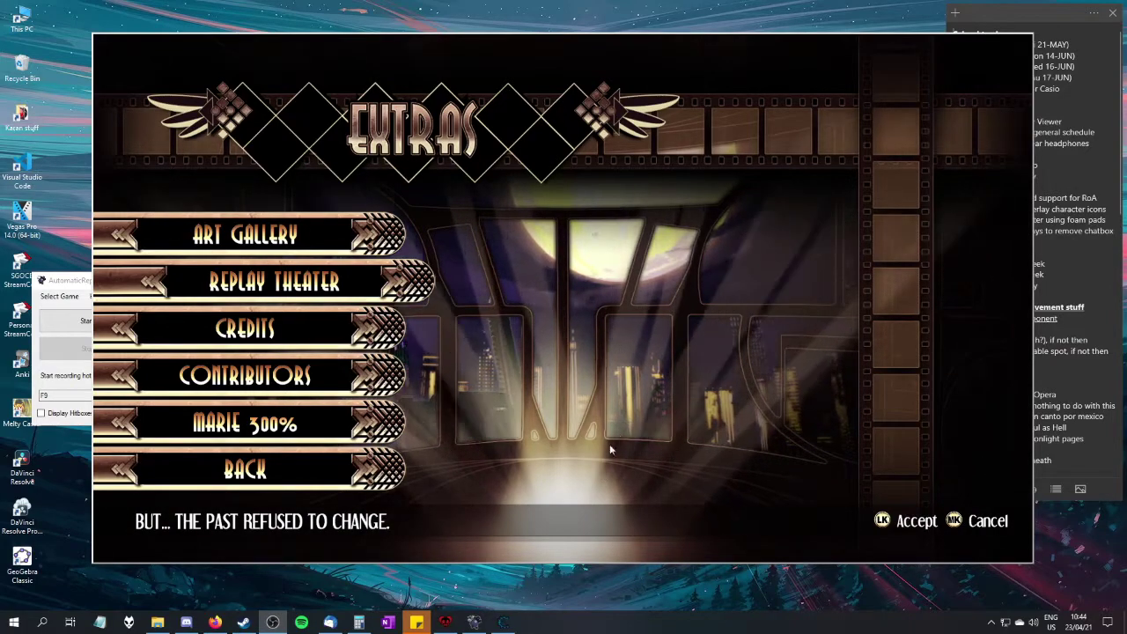
left_click(64, 279)
left_click(158, 621)
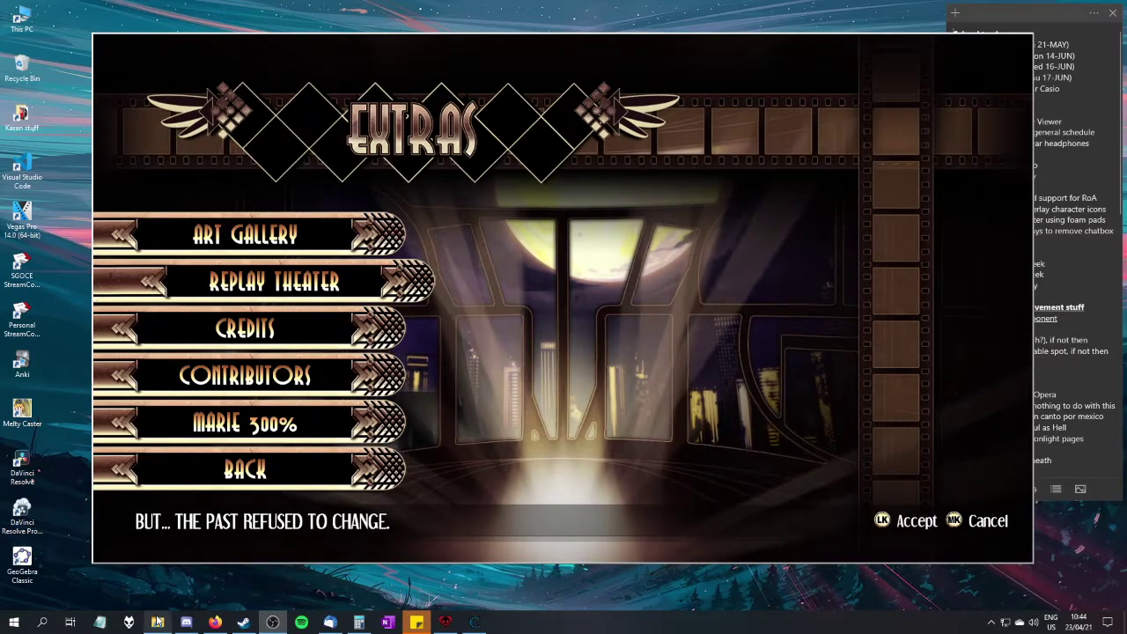
left_click(157, 621)
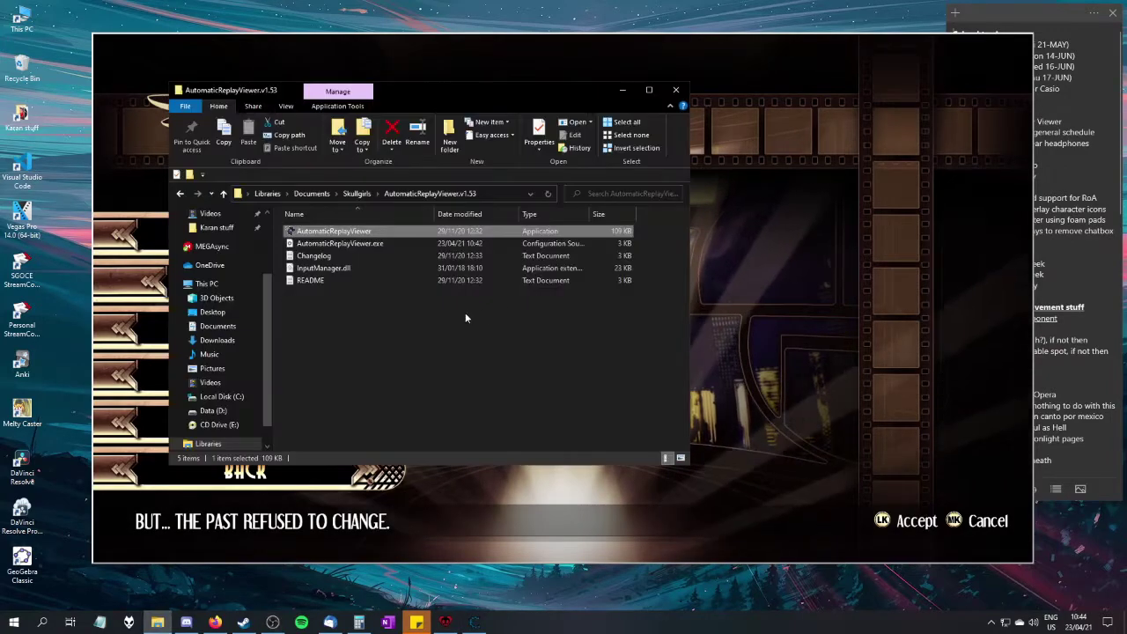
left_click(350, 243)
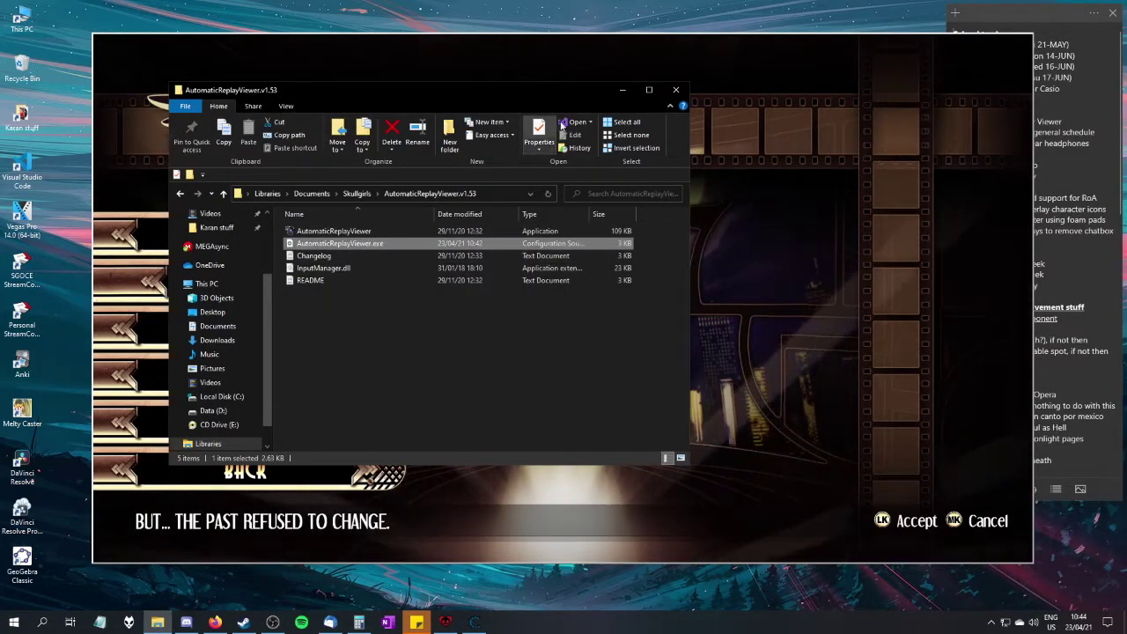
left_click(625, 90)
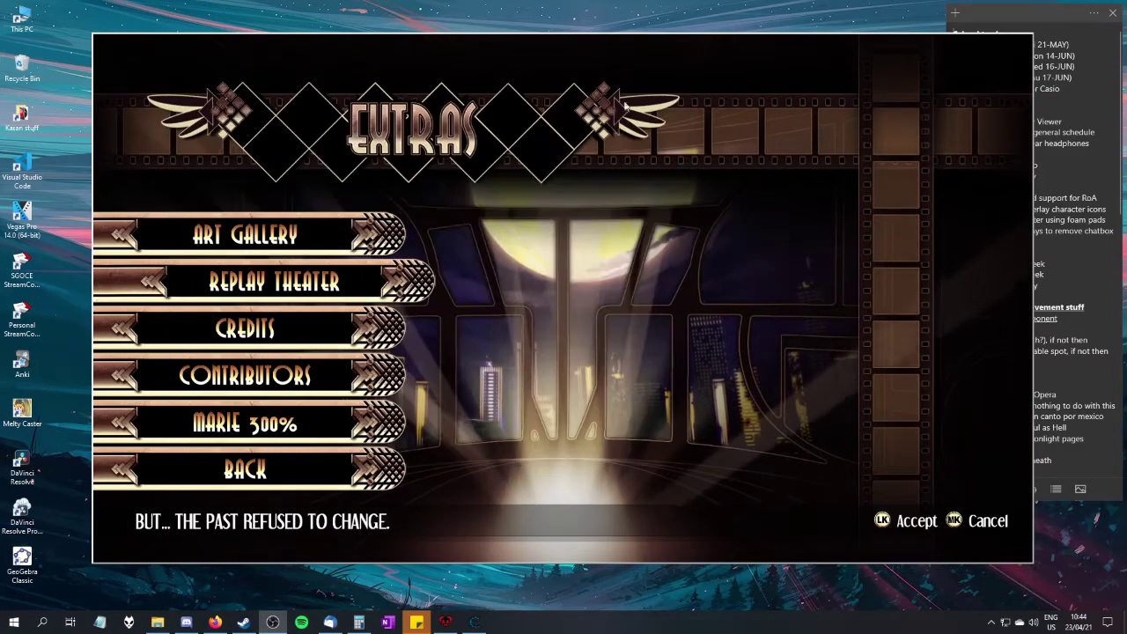
left_click(474, 622)
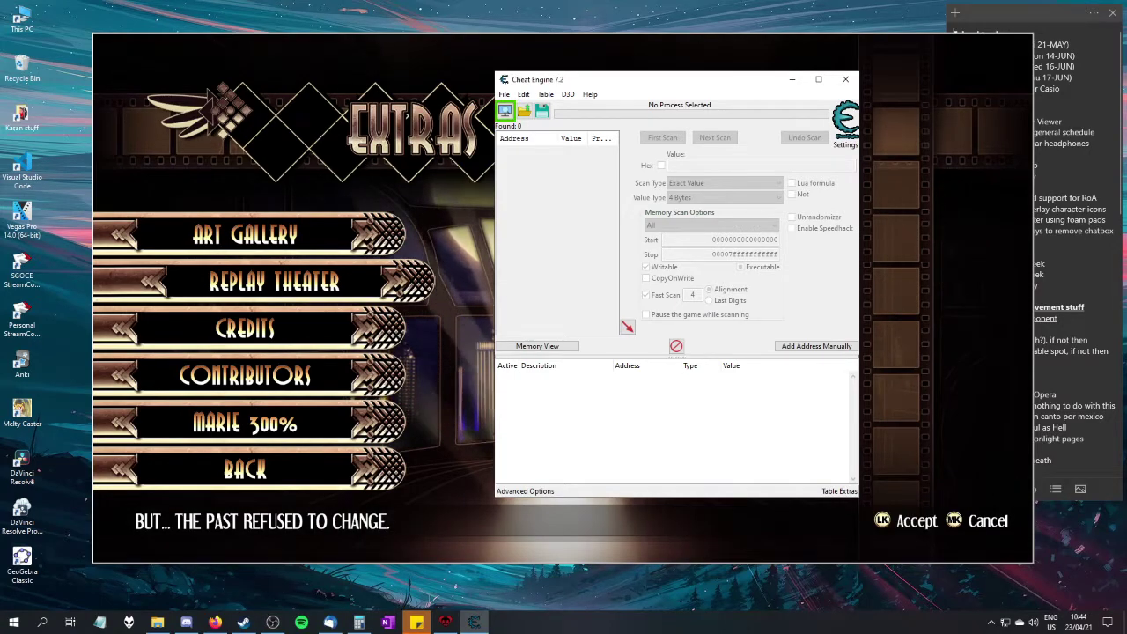
Step: Attach Cheat Engine to the SkullGirls.exe process from the process list
left_click(186, 623)
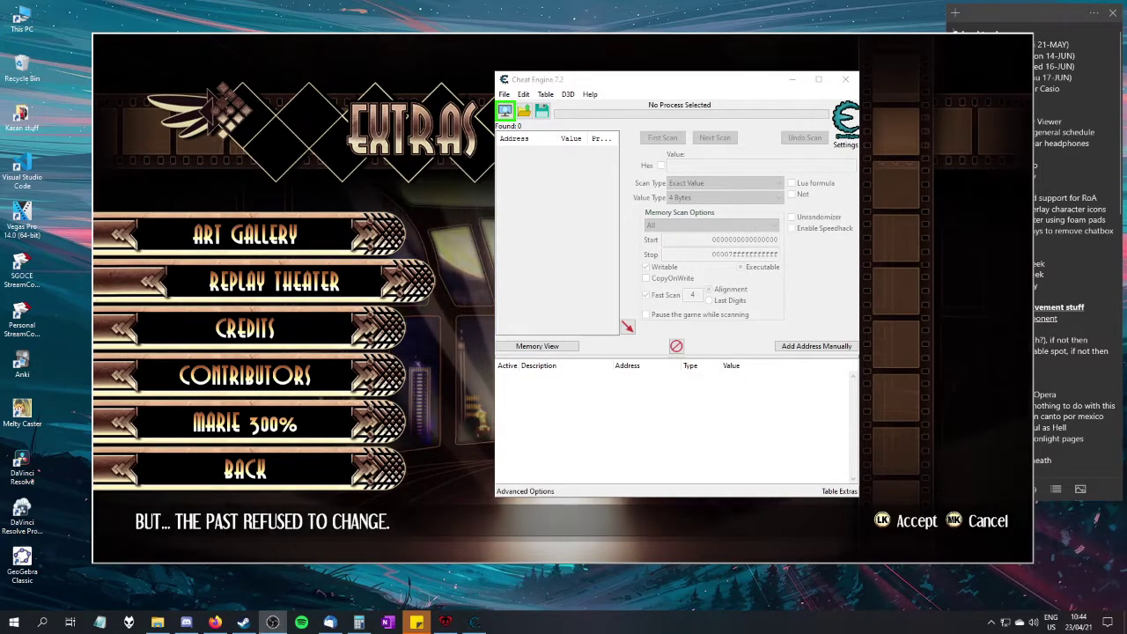
left_click(506, 114)
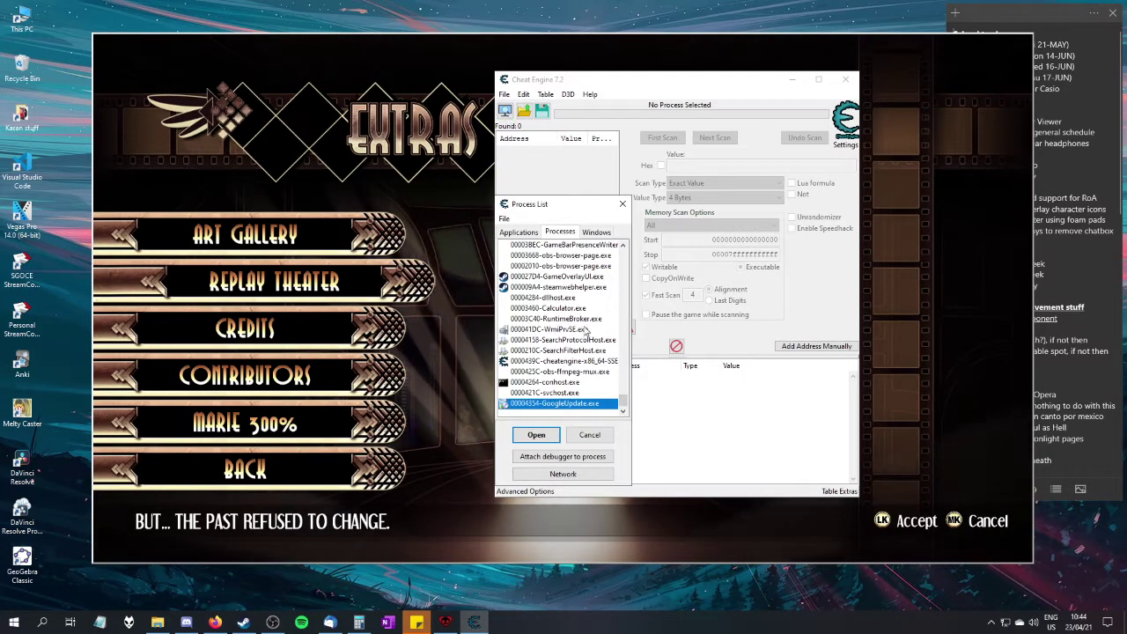
scroll(627, 252, "up", 1)
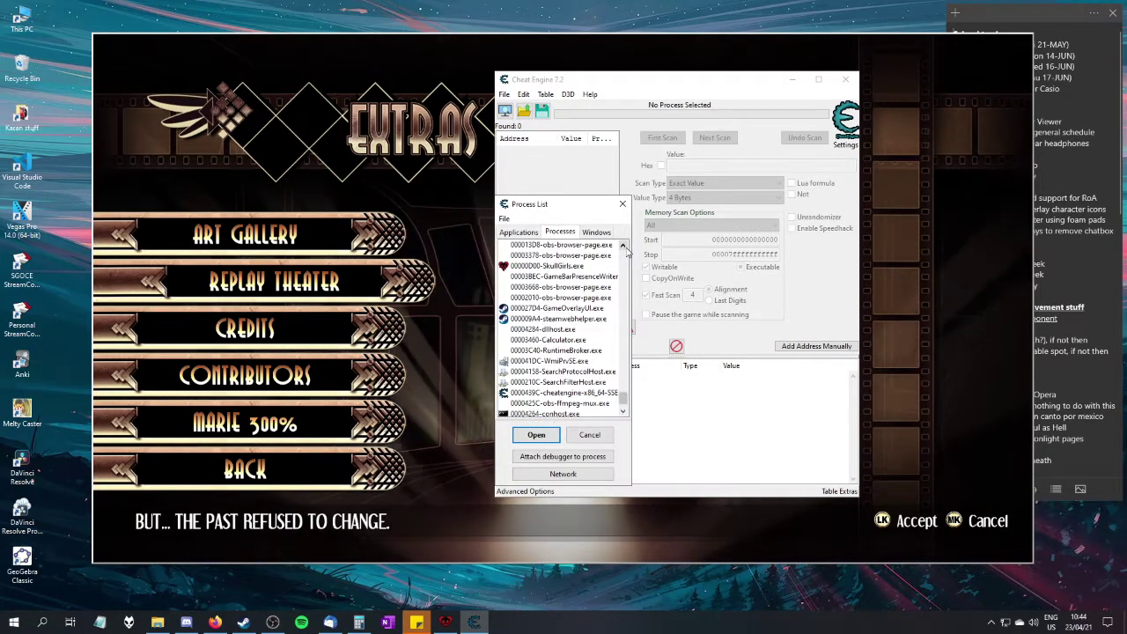
left_click(546, 266)
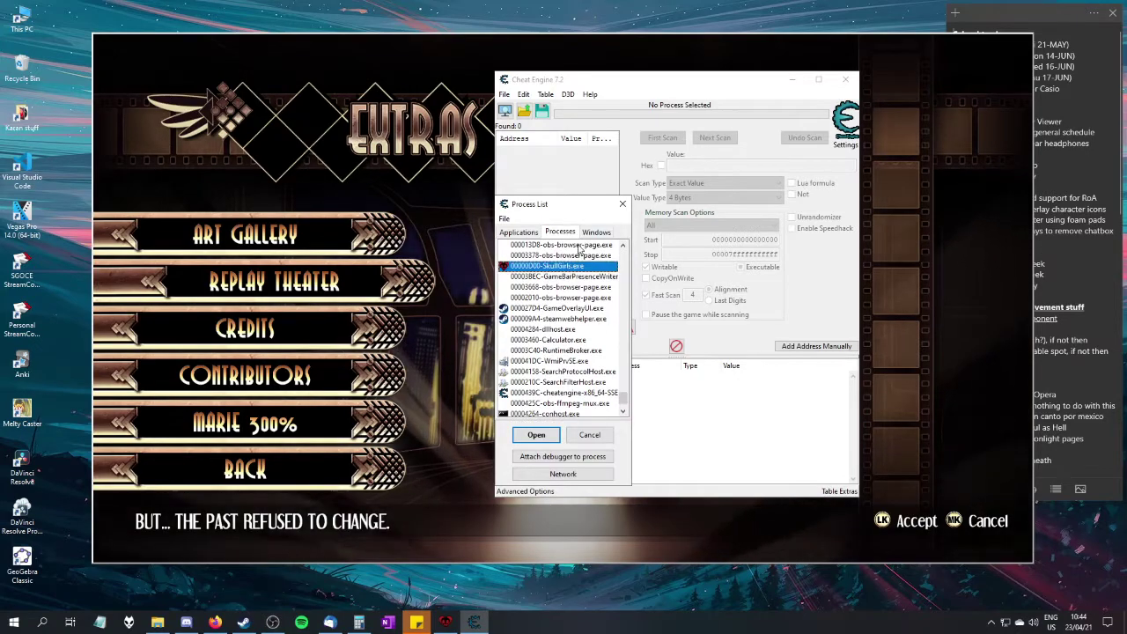
left_click(536, 435)
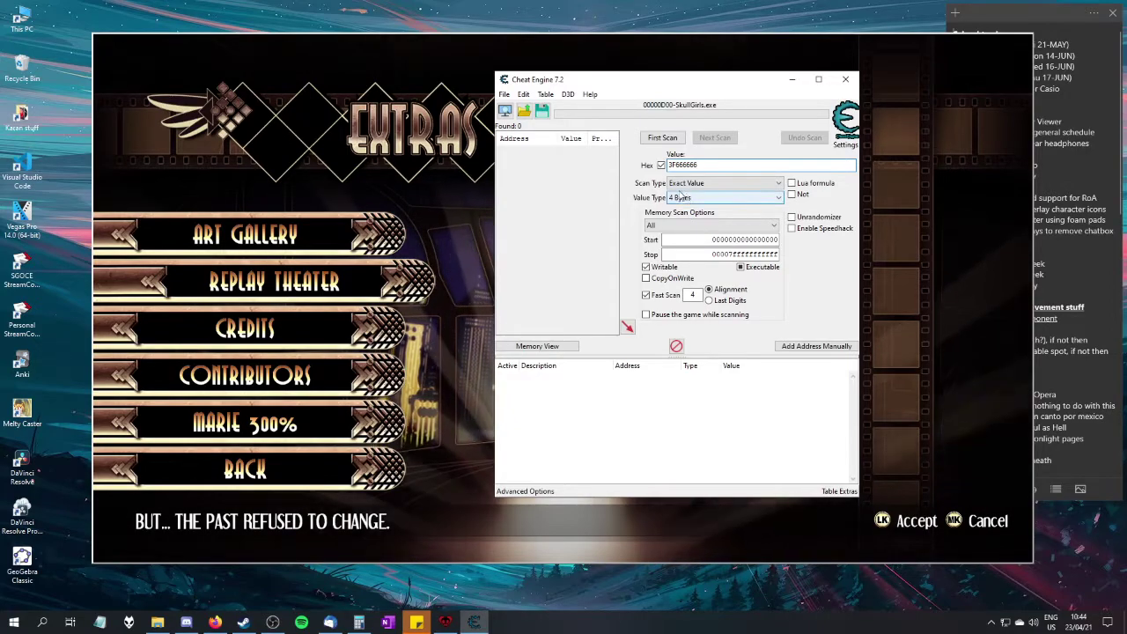
Step: Scan for 3F666666, save the first hit 00437BC4, and select its offset 3F7BC4 after Skullgirls.exe+
left_click(662, 138)
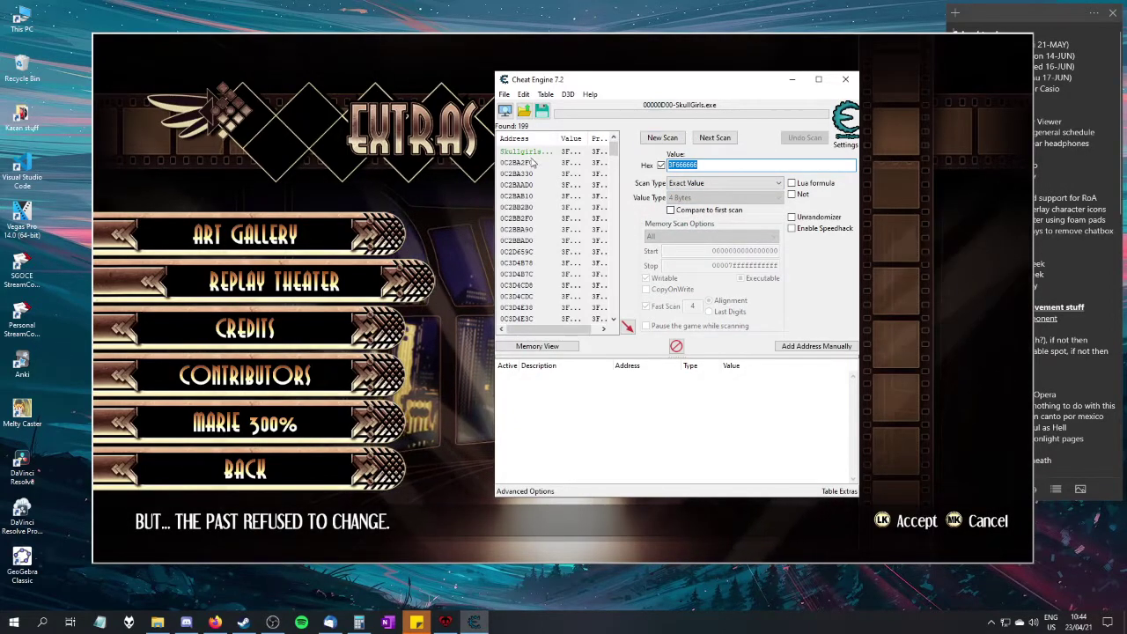
left_click(531, 155)
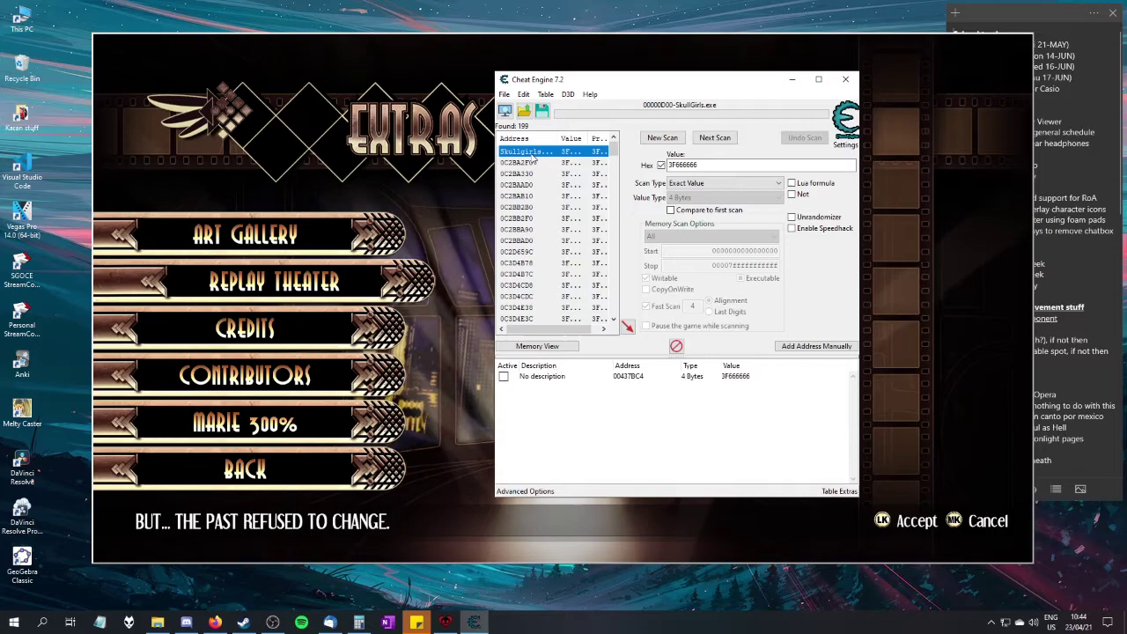
double_click(640, 377)
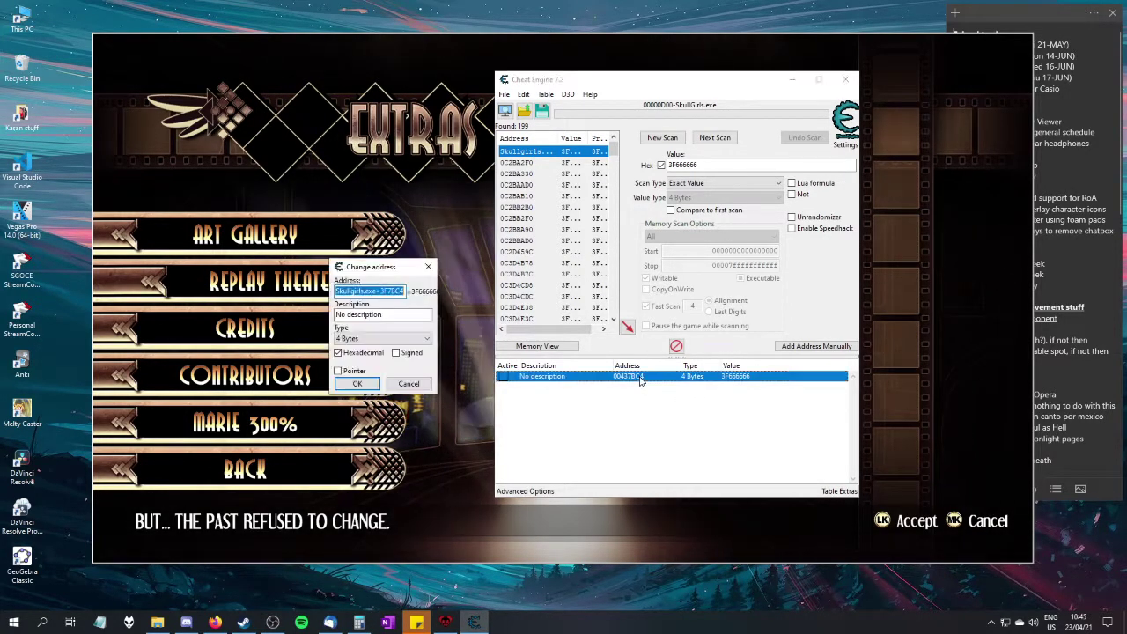
left_click(378, 291)
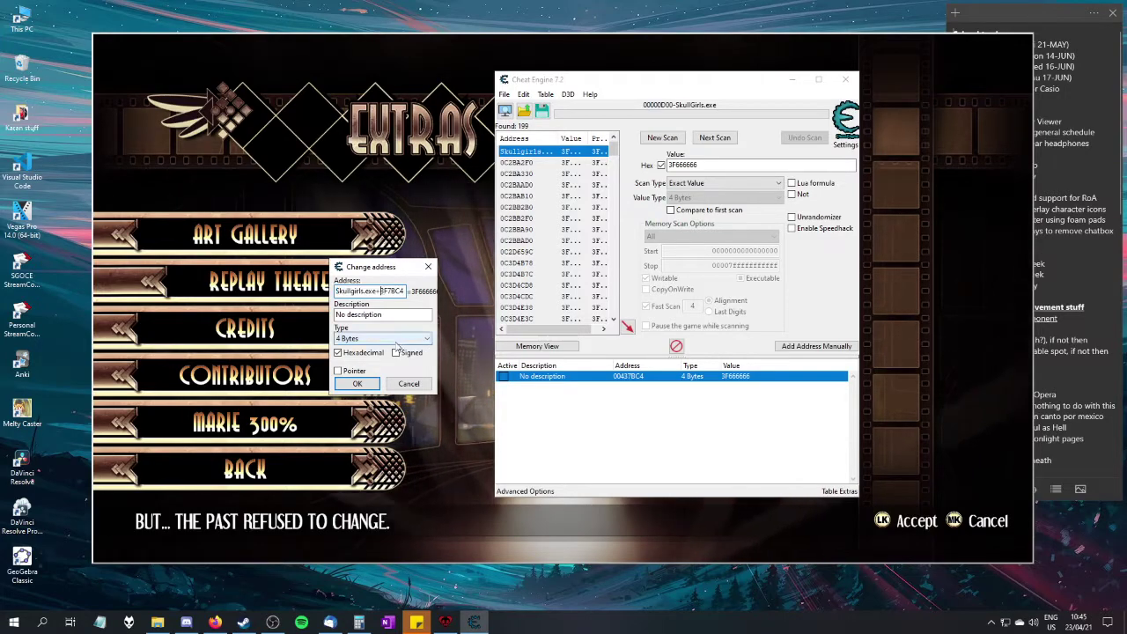
key("shift+End")
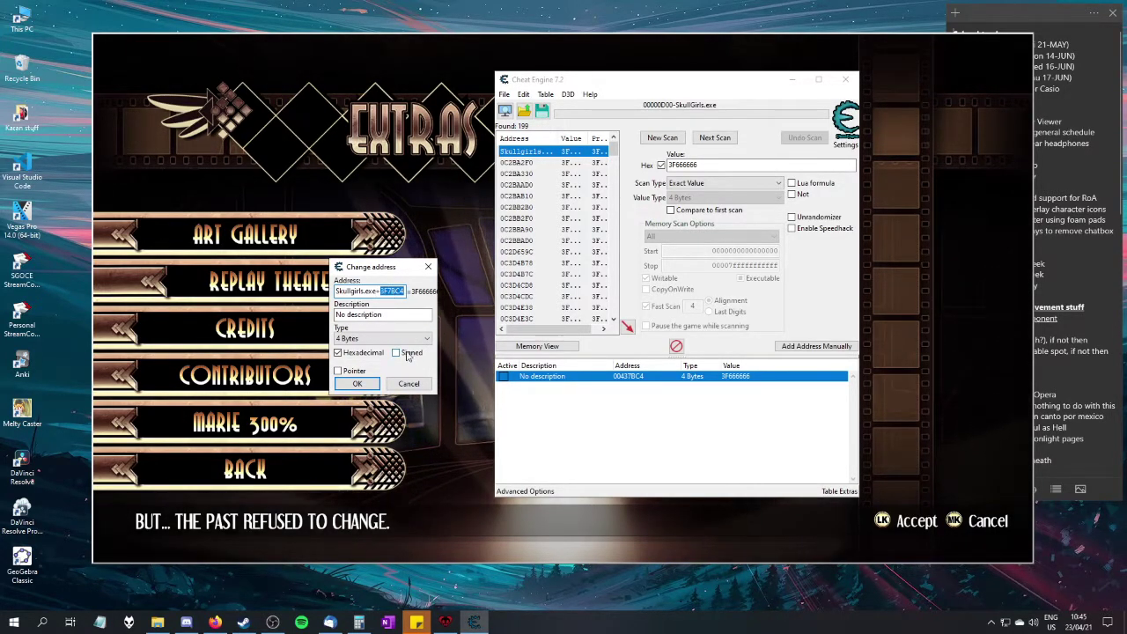
Step: Convert hex offset 3F7BC4 to decimal 4,160,452 in Programmer-mode Calculator
left_click(359, 622)
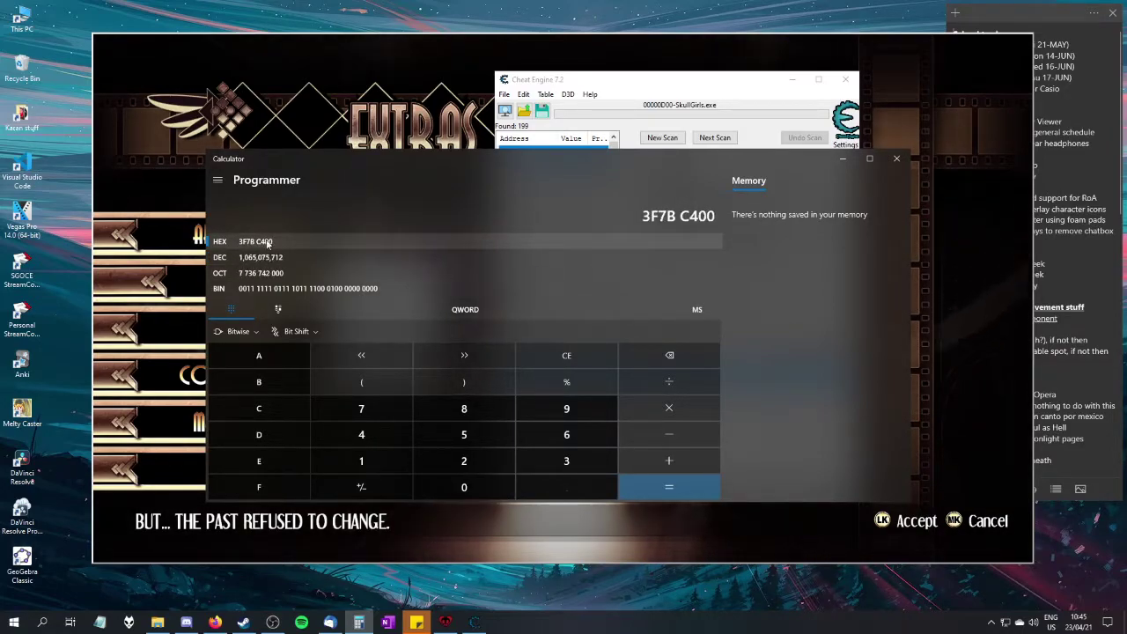
key("BackSpace")
key("BackSpace")
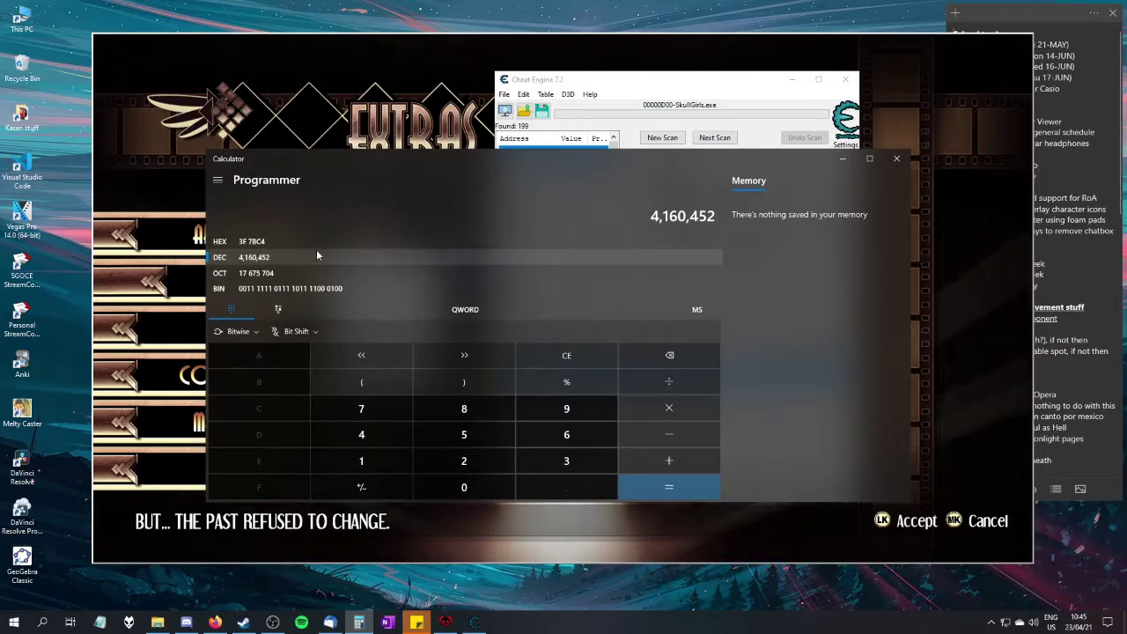
Step: Close the Change address dialog and exit Cheat Engine without saving the cheat table
left_click(842, 158)
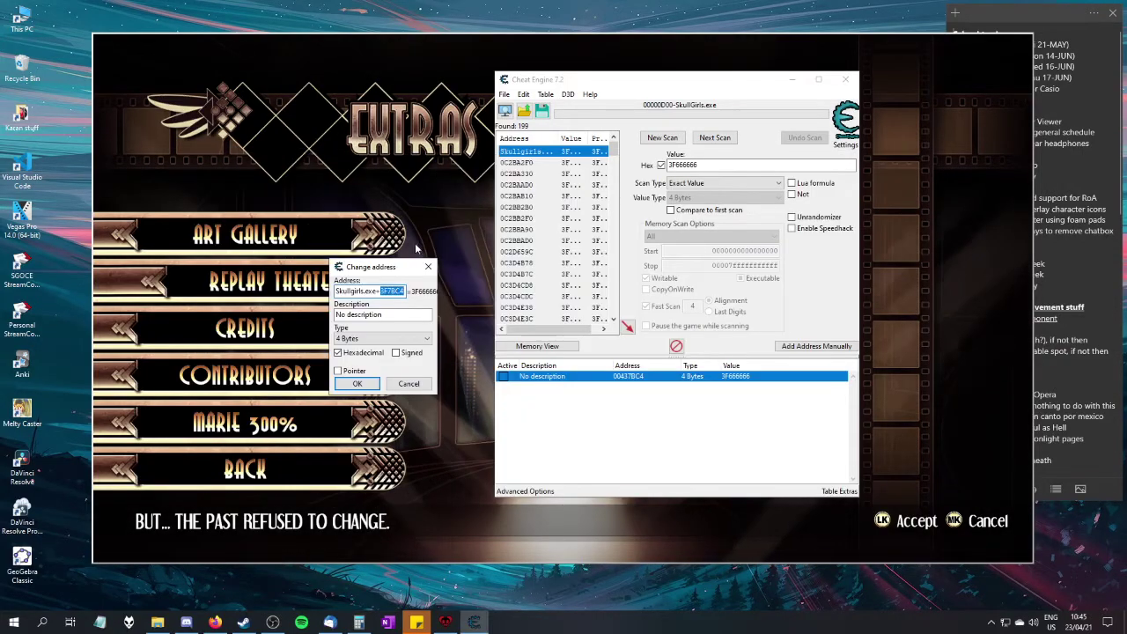
key("Escape")
left_click(846, 80)
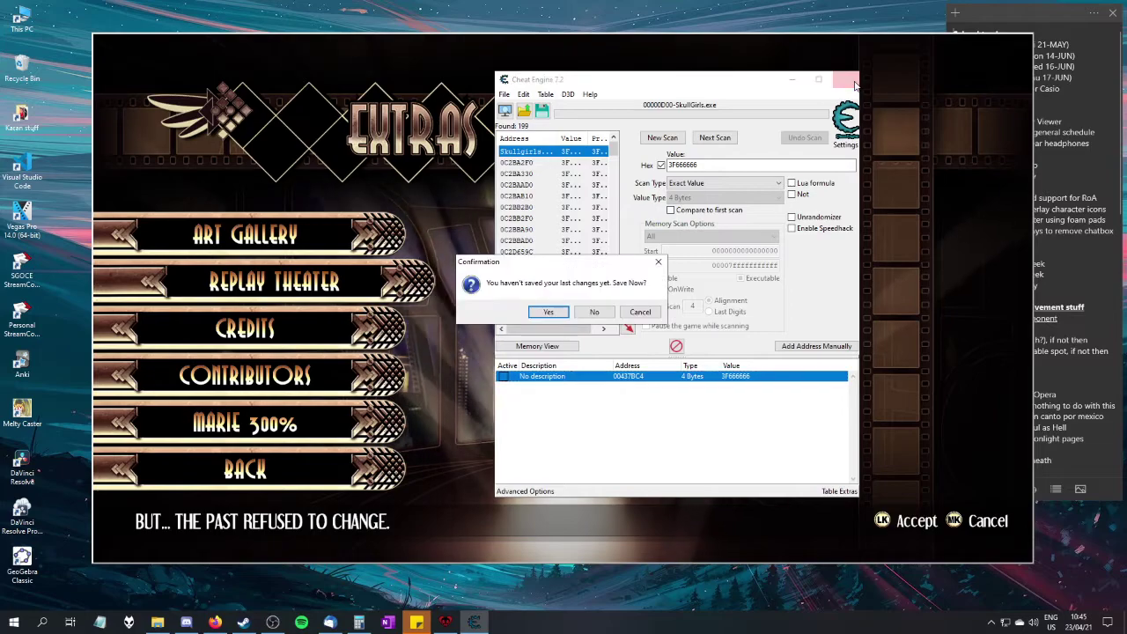
left_click(592, 313)
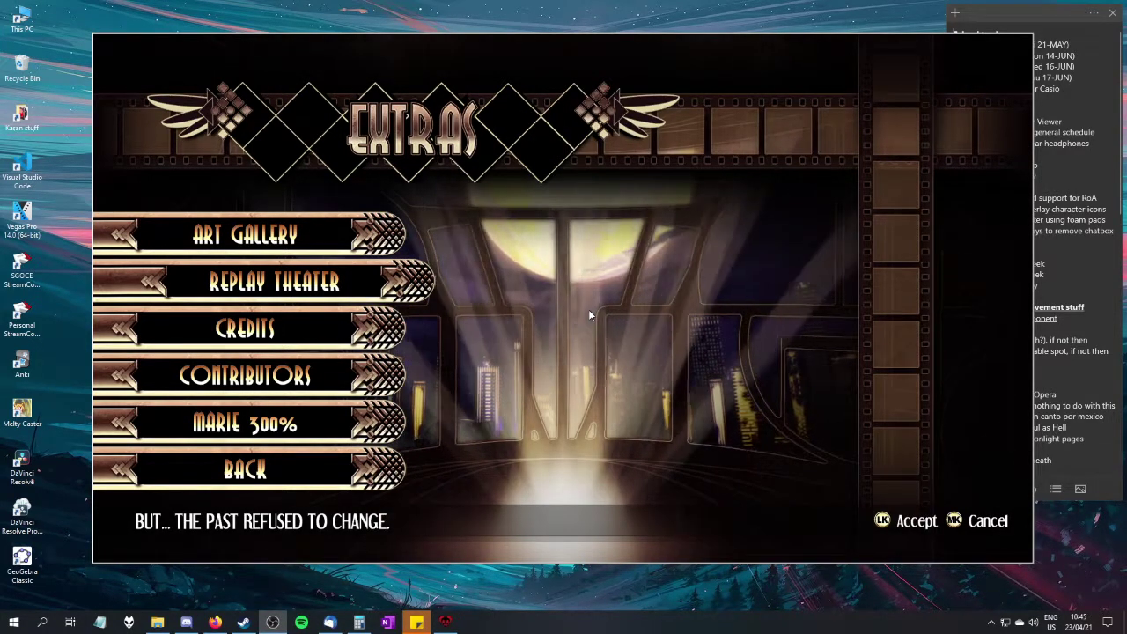
Step: In Notepad++, set SGMenuState on line 16 of AutomaticReplayViewer.exe.config to 4160452, then save and close
left_click(158, 622)
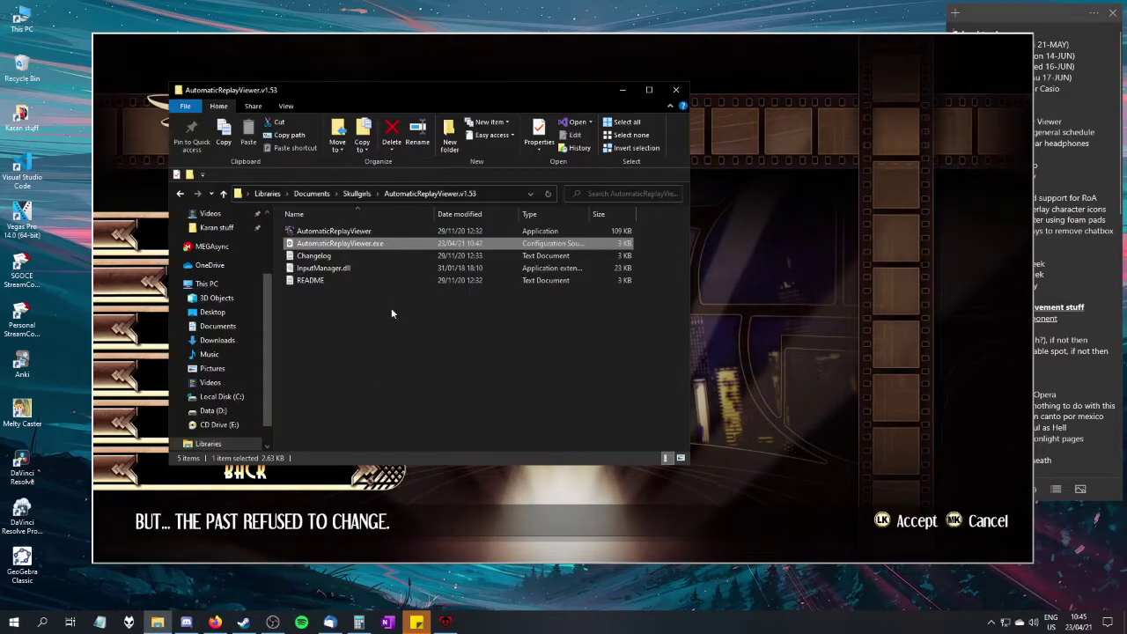
right_click(377, 247)
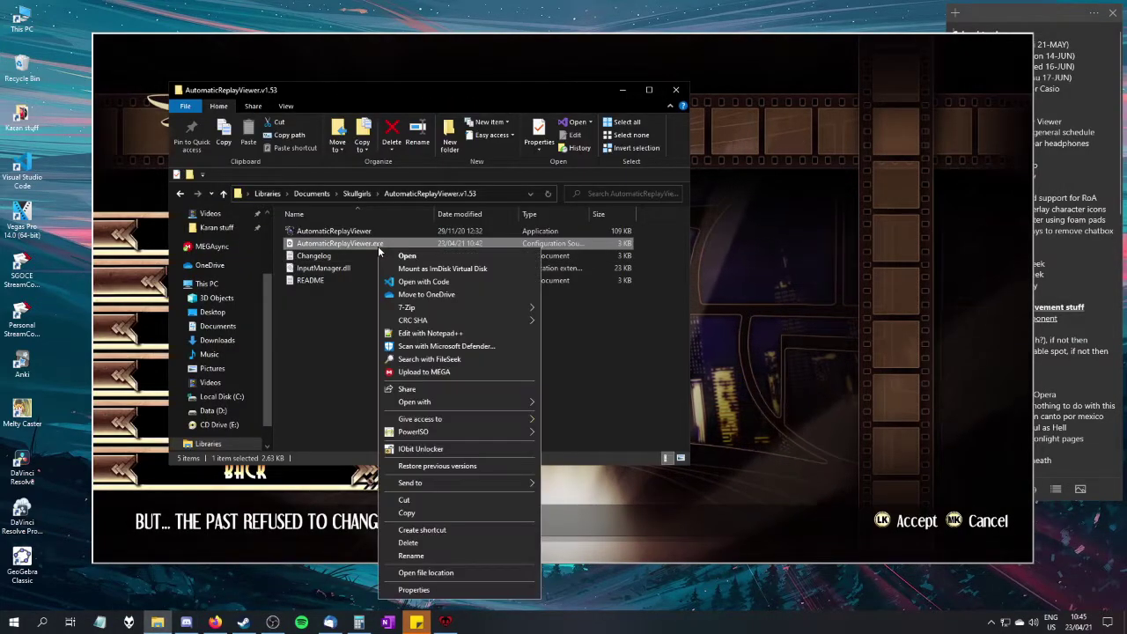
left_click(426, 333)
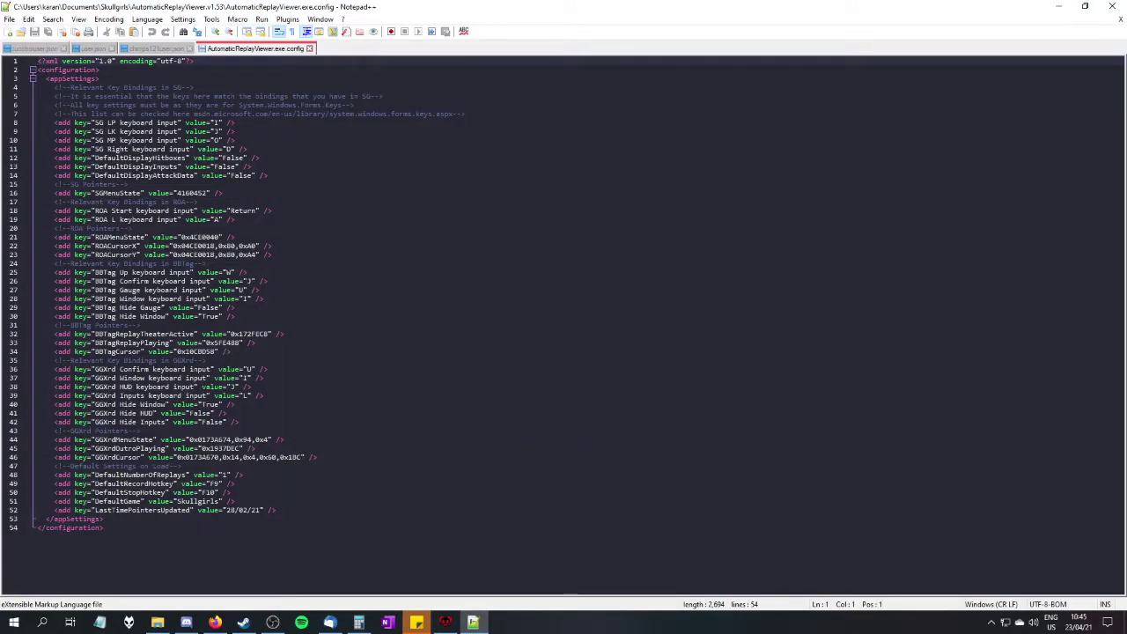
left_click(114, 192)
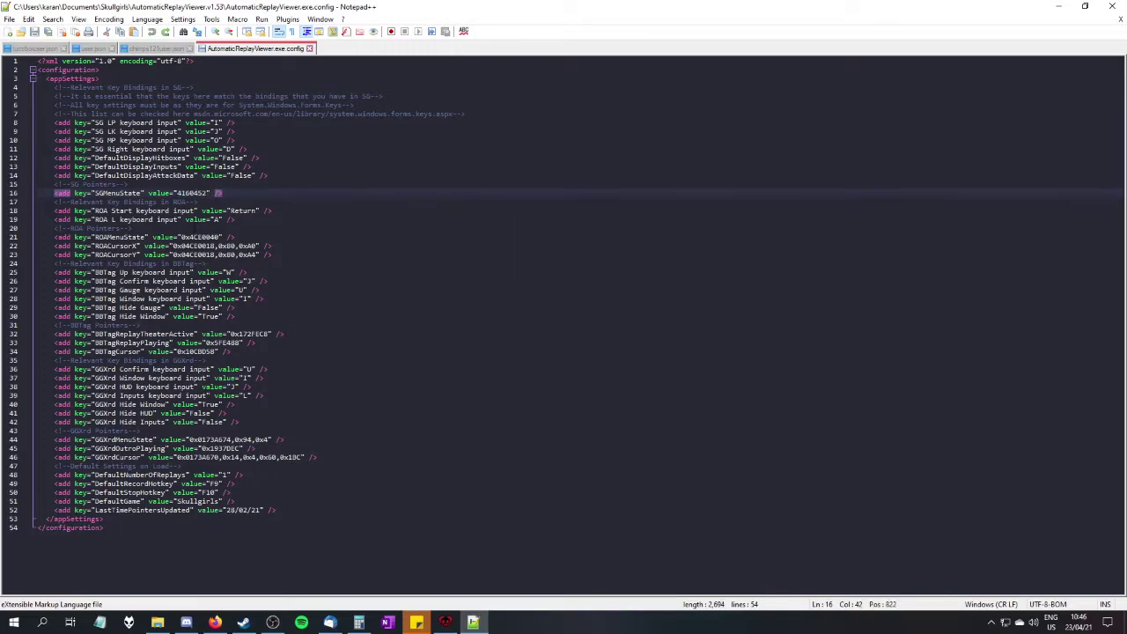
left_click(361, 623)
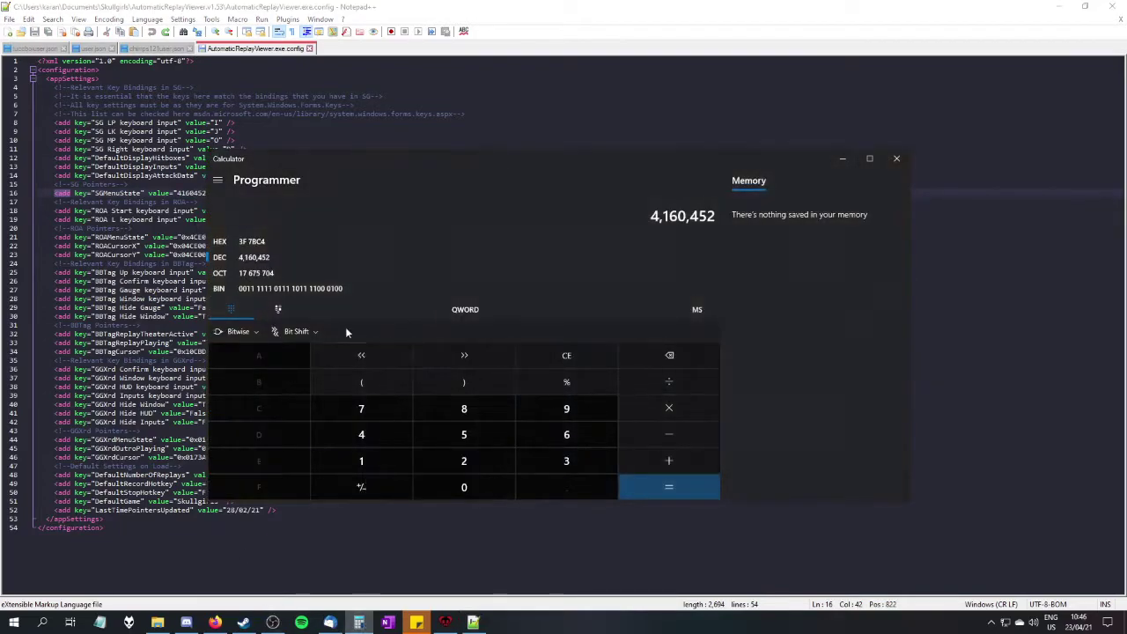
left_click(368, 7)
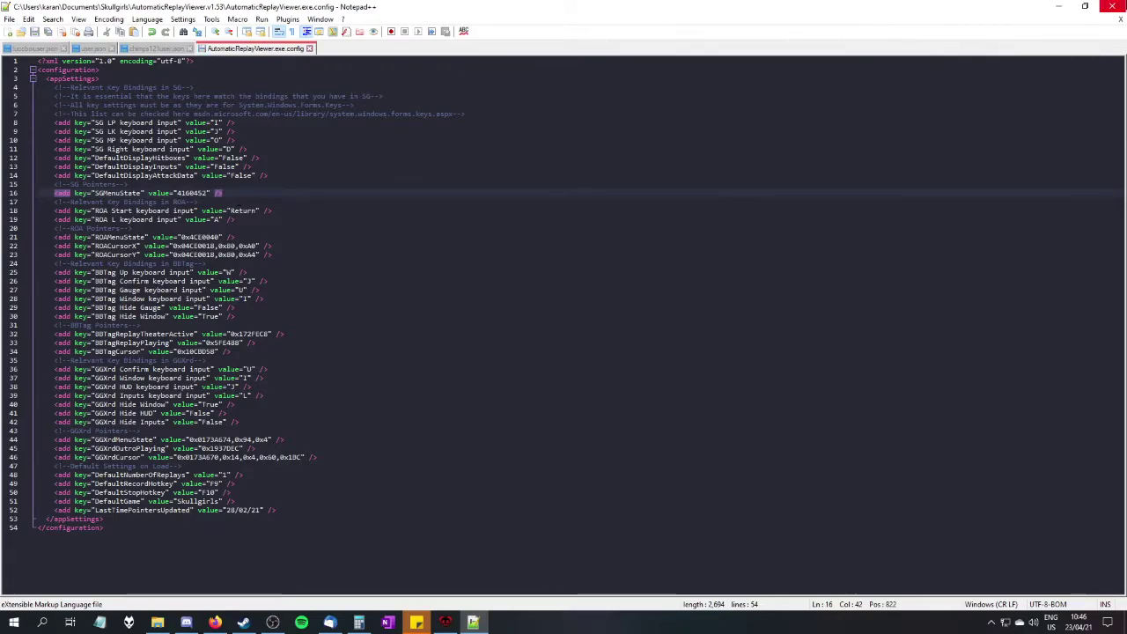
left_click(1120, 6)
Step: Launch AutomaticReplayViewer with 2 replays and Decimal as the stop-recording hotkey
left_click(373, 97)
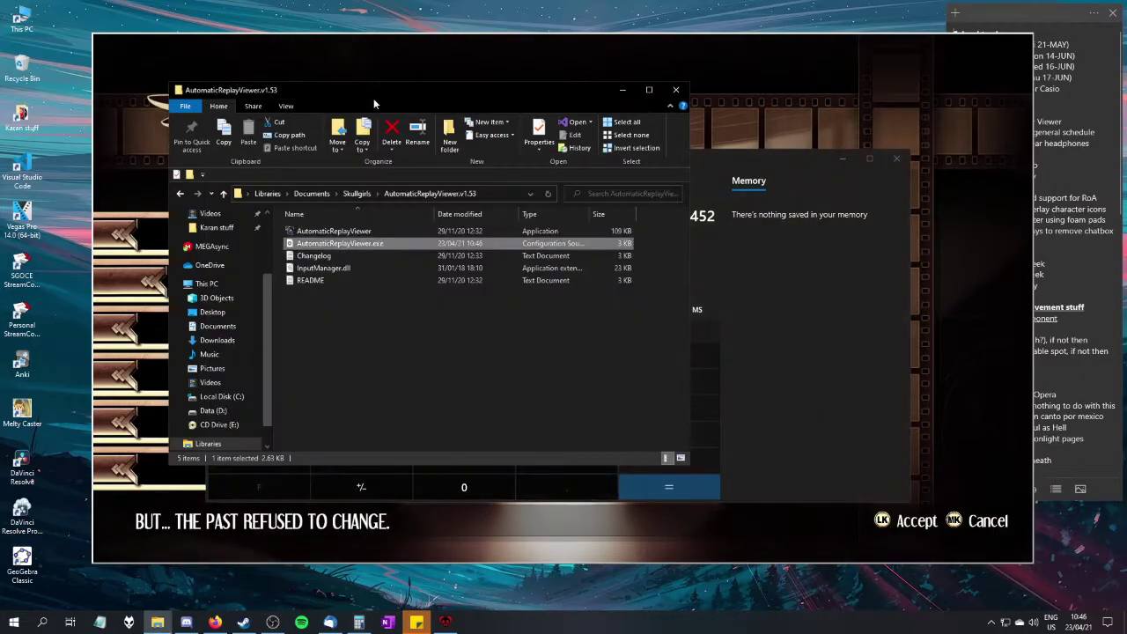
double_click(360, 232)
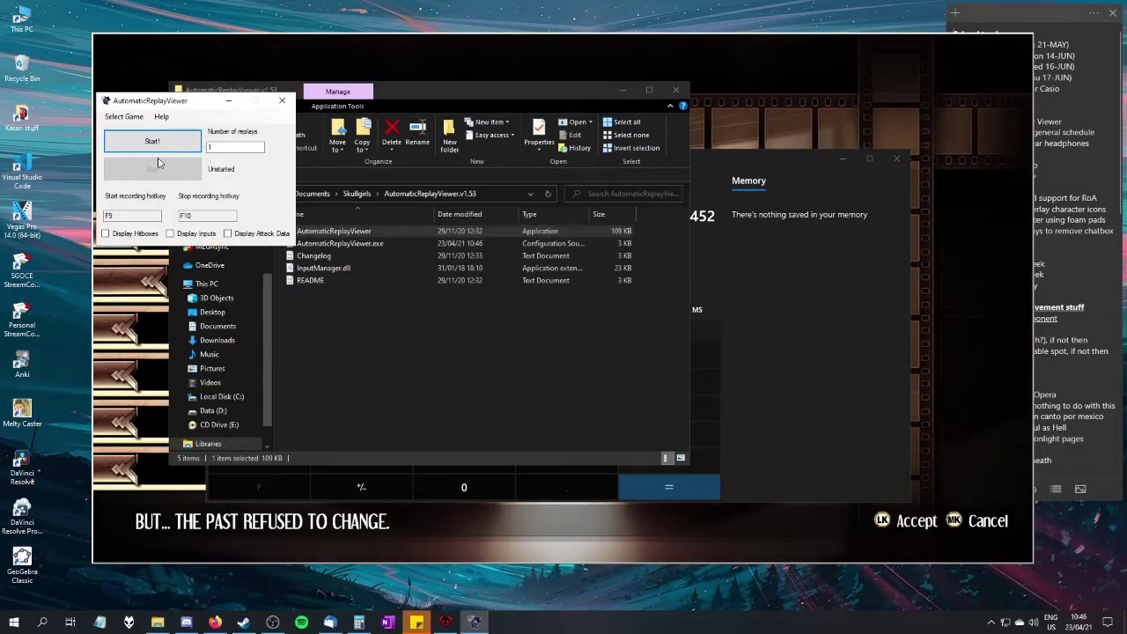
type("2")
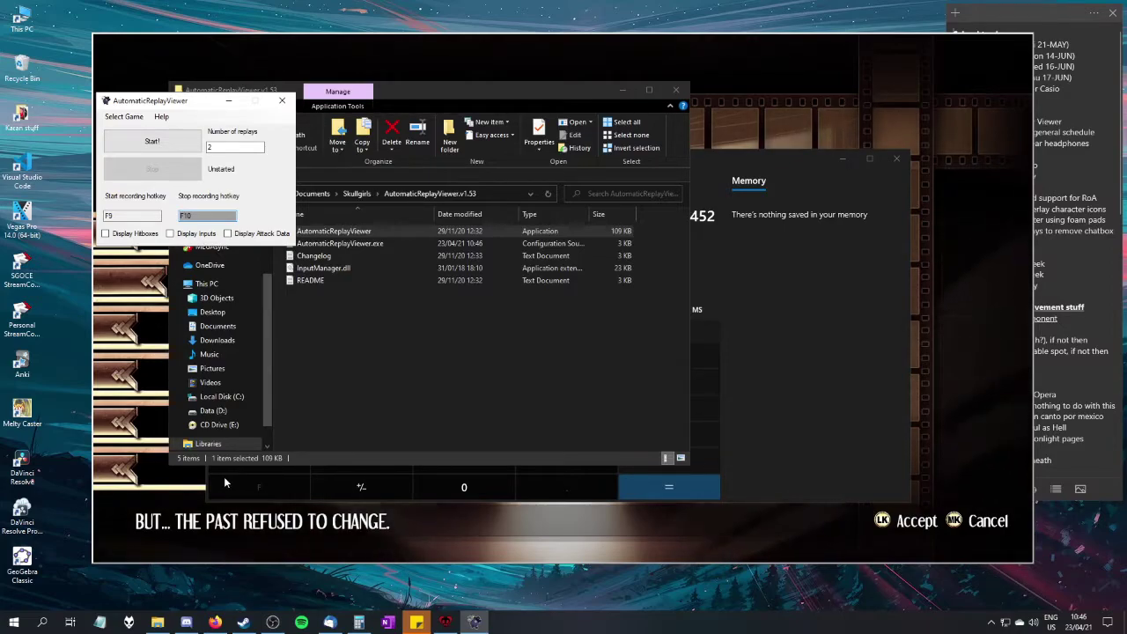
key("KP_Decimal")
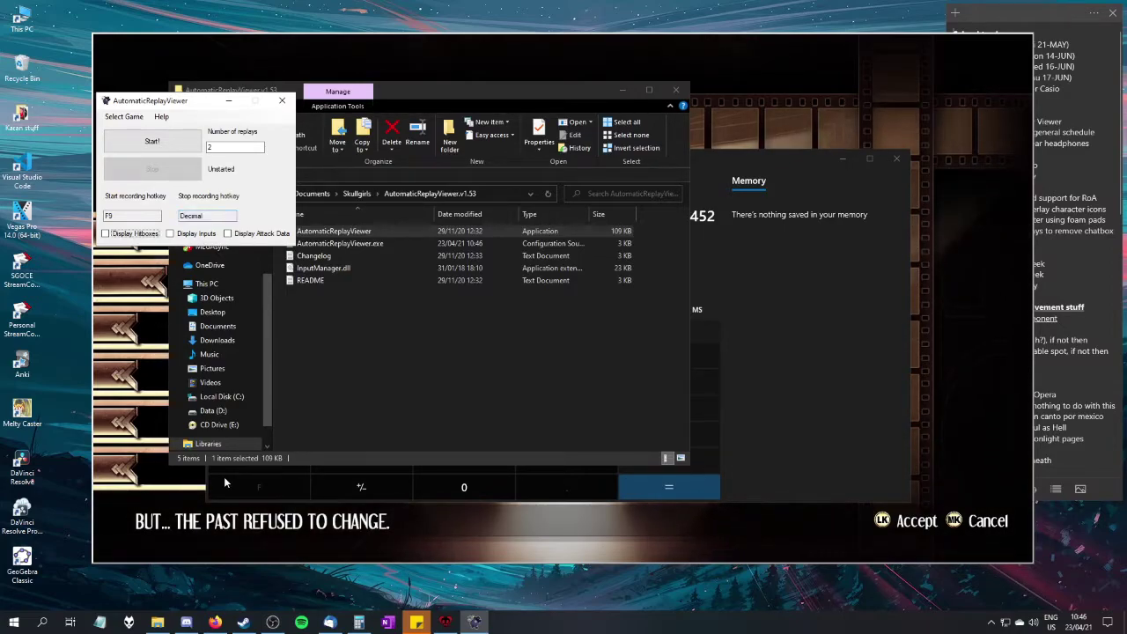
left_click(754, 103)
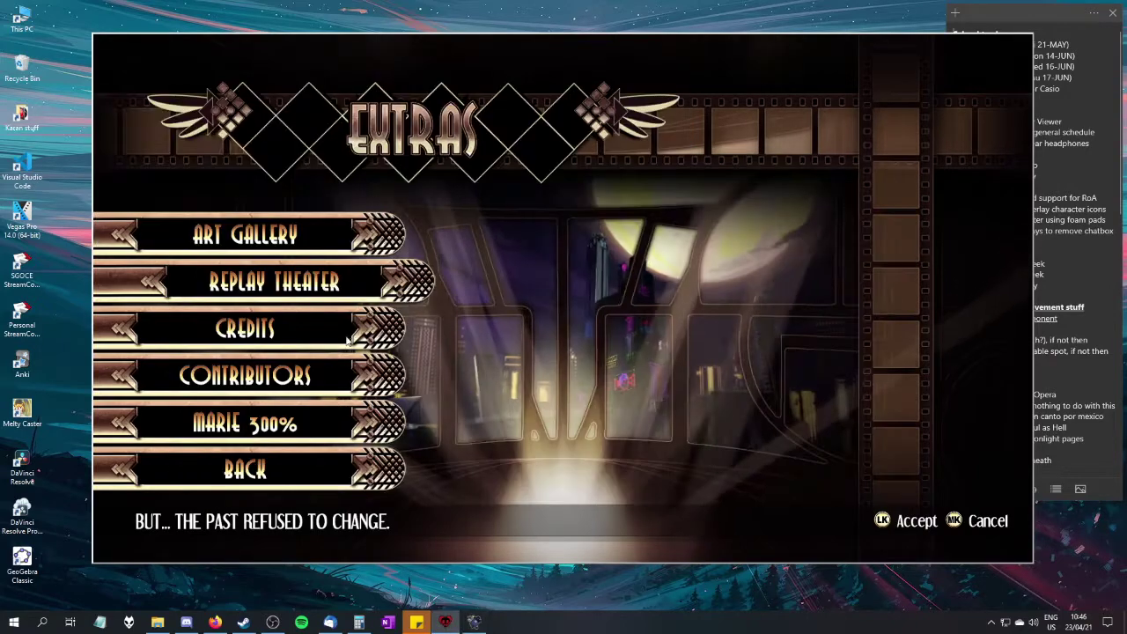
Step: Open Replay Theater's loader with F9, move the viewer left, and start automatic playback of the Eliza vs Ms. Fortune replay
key("F9")
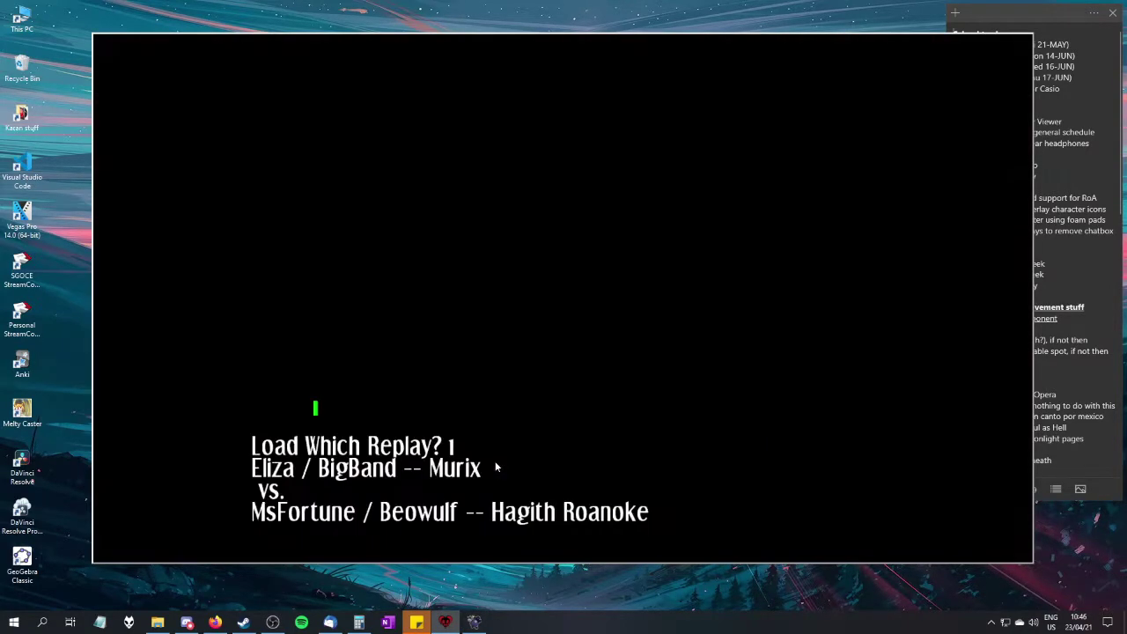
left_click(473, 621)
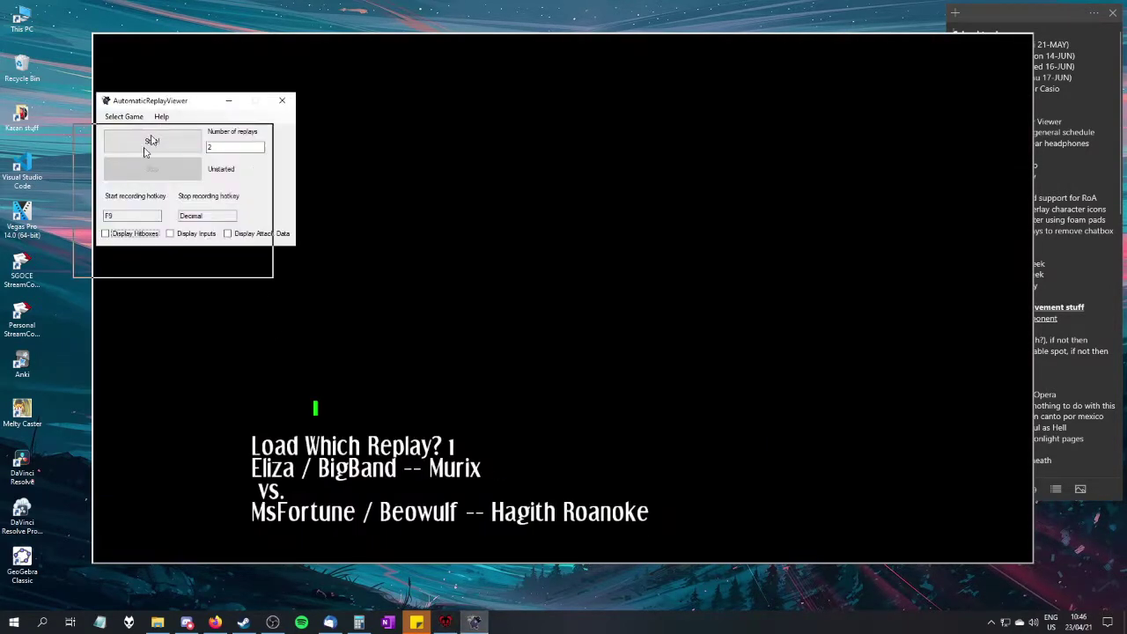
left_click_drag(74, 302, 85, 306)
left_click(64, 340)
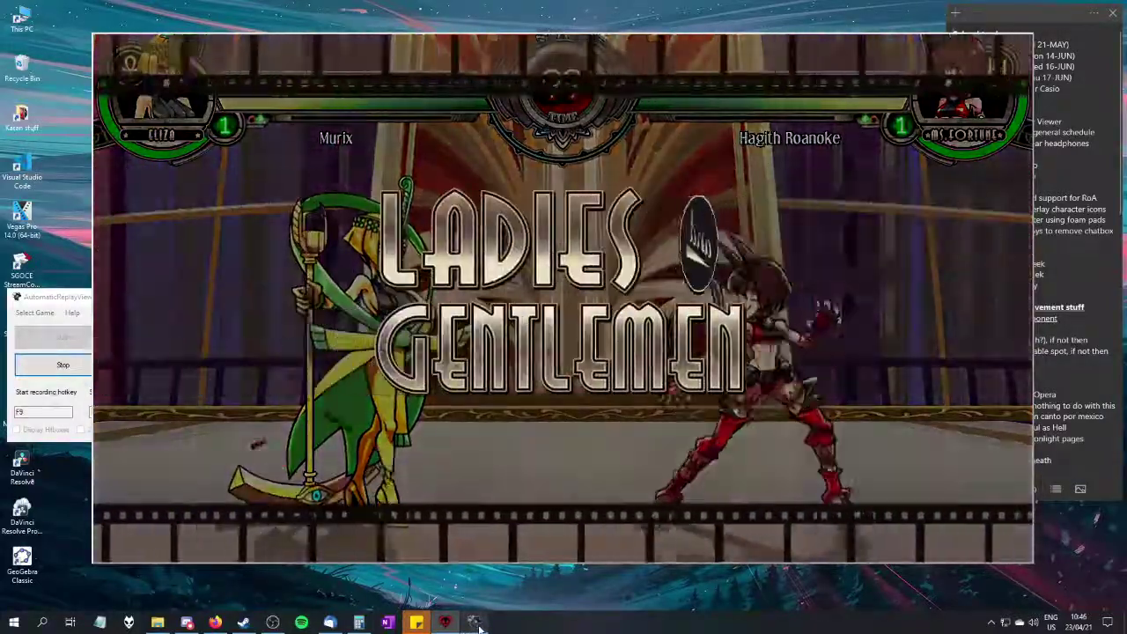
mouse_move(475, 625)
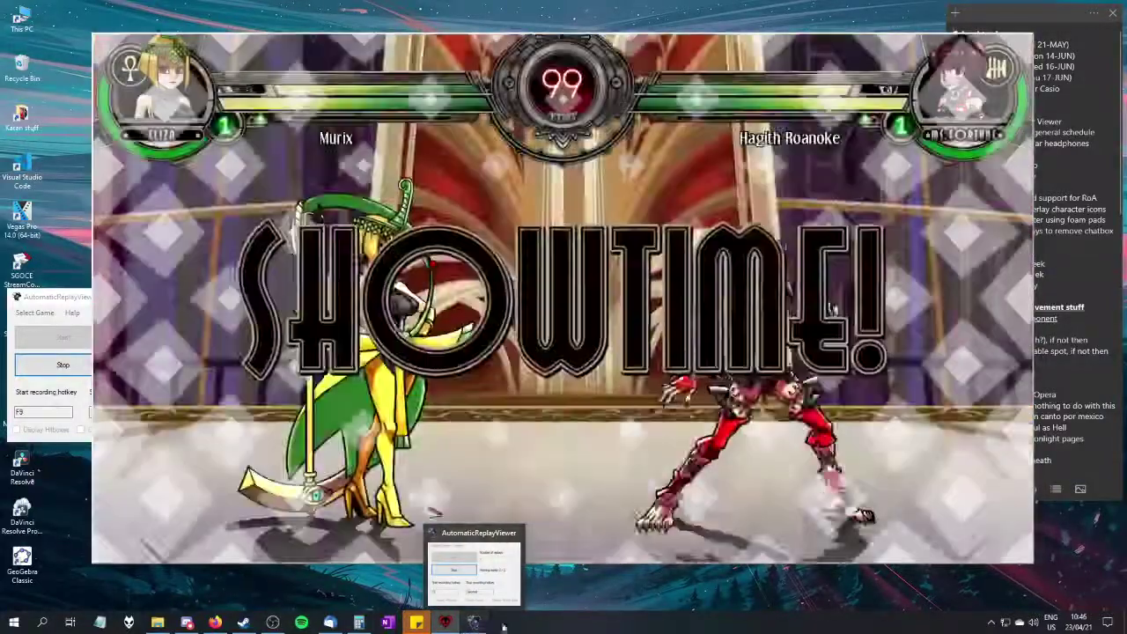